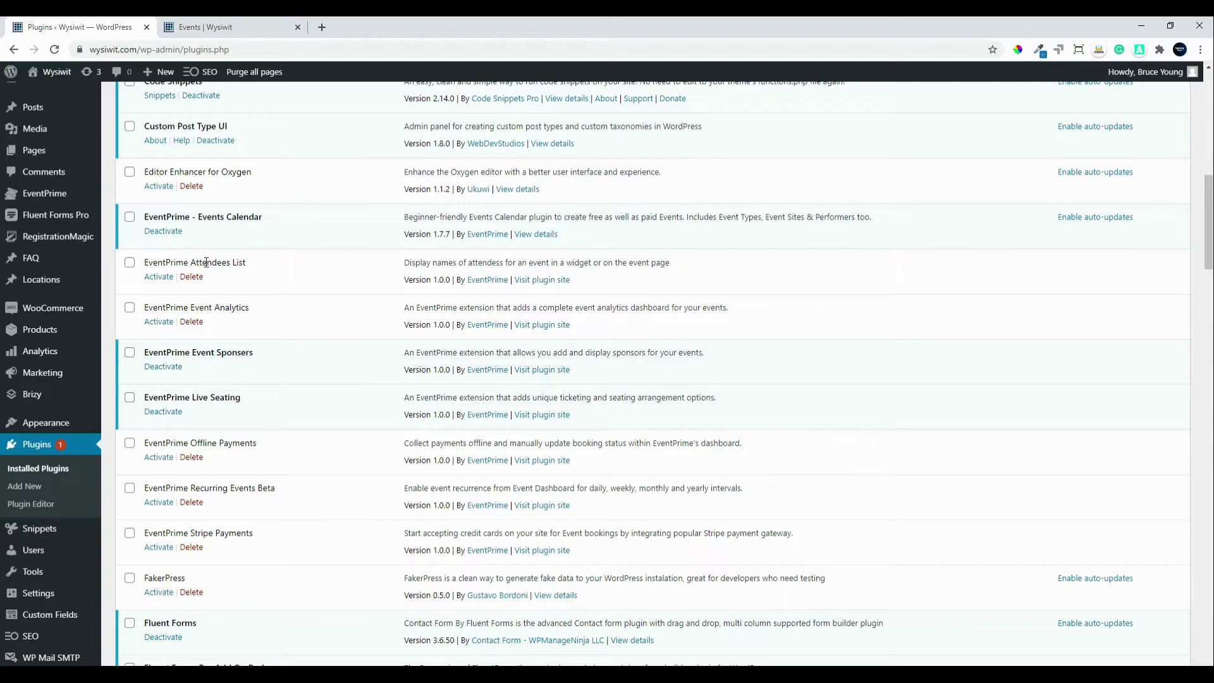
# - Activate the EventPrime Attendees List plugin from the Plugins page
pyautogui.click(159, 276)
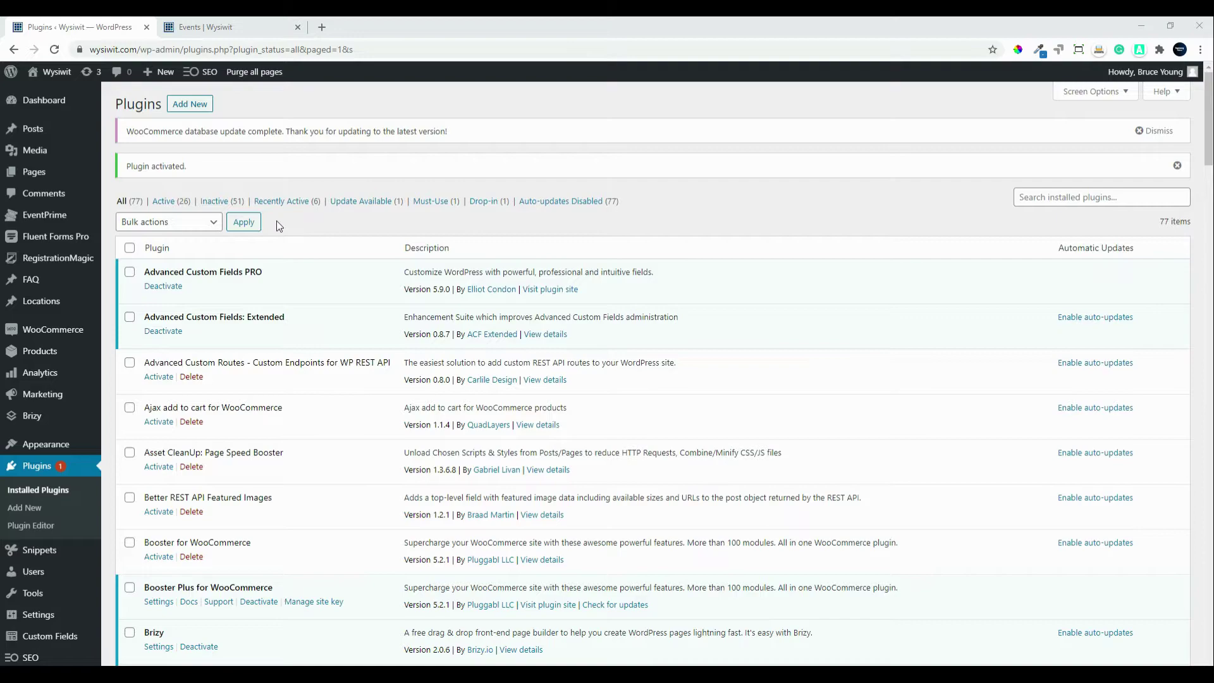
# - Show the EventPrime events calendar at September 2020, where Demo Event appears
pyautogui.click(45, 217)
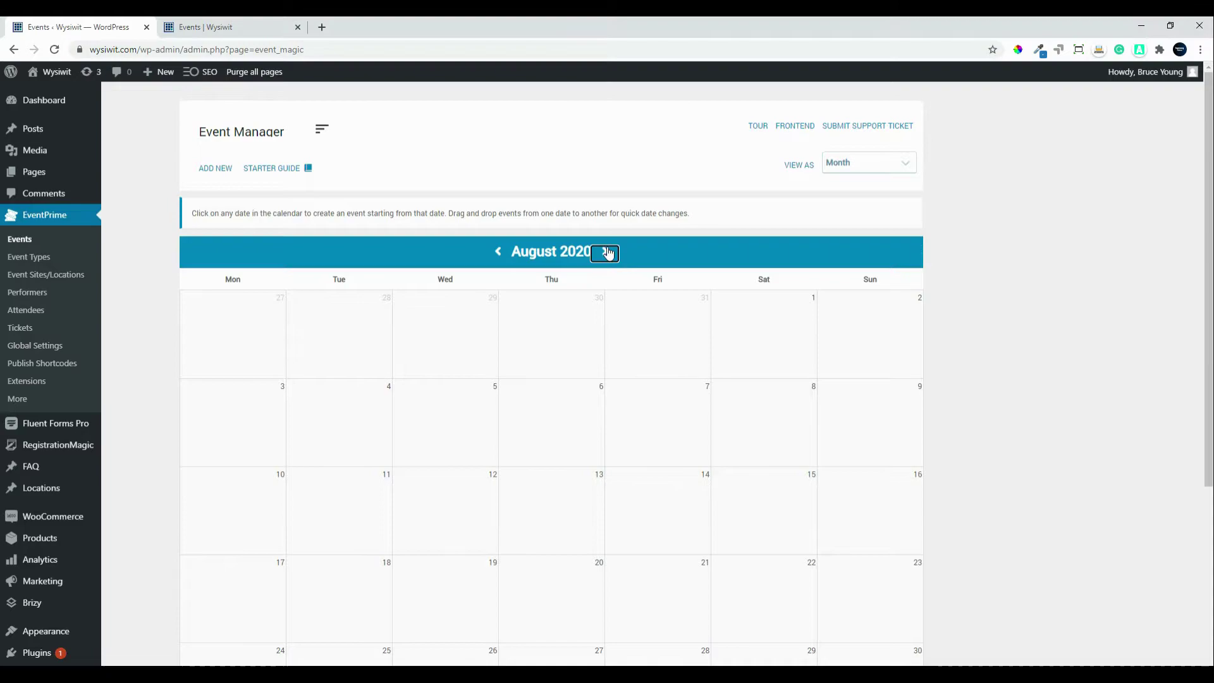
pyautogui.click(608, 253)
pyautogui.moveTo(532, 313)
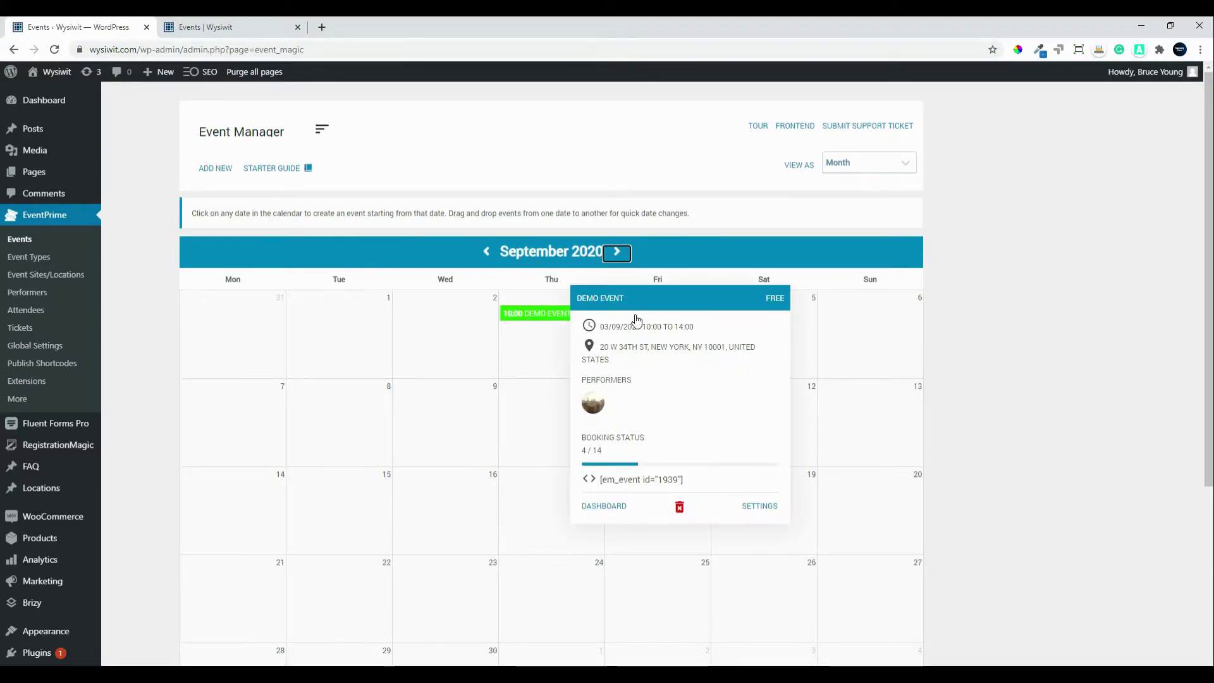
# - Go from the Demo Event popup to its dashboard and then its Event Settings page
pyautogui.click(597, 508)
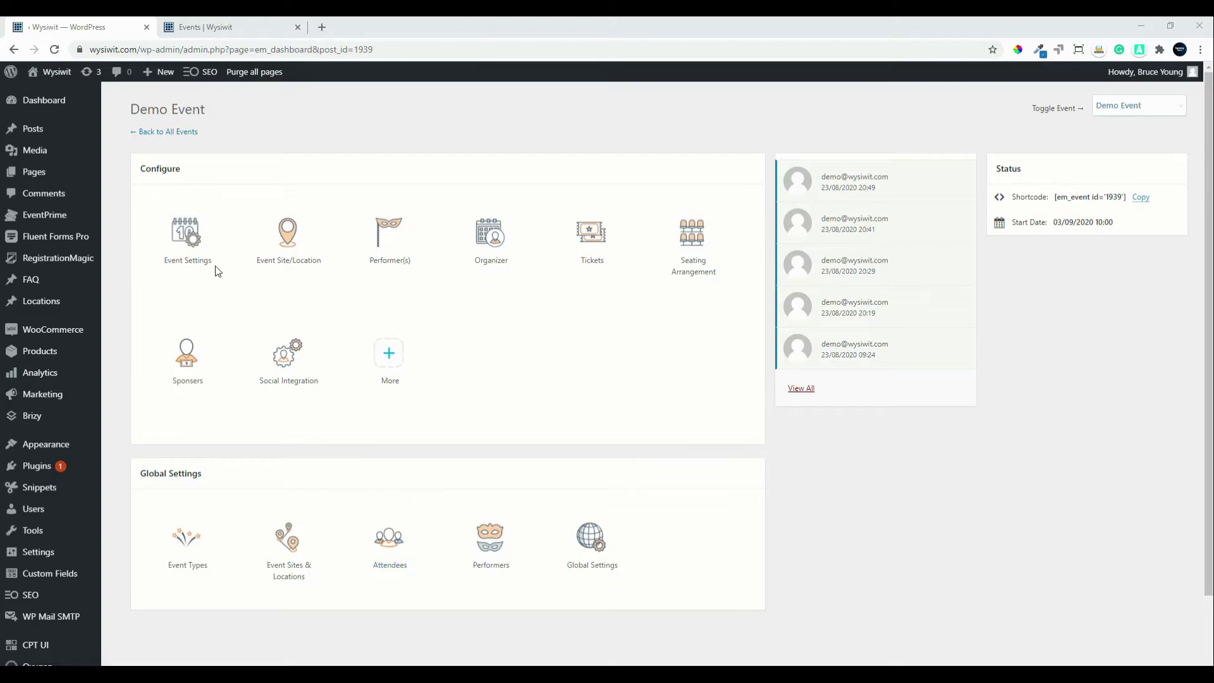
pyautogui.click(181, 234)
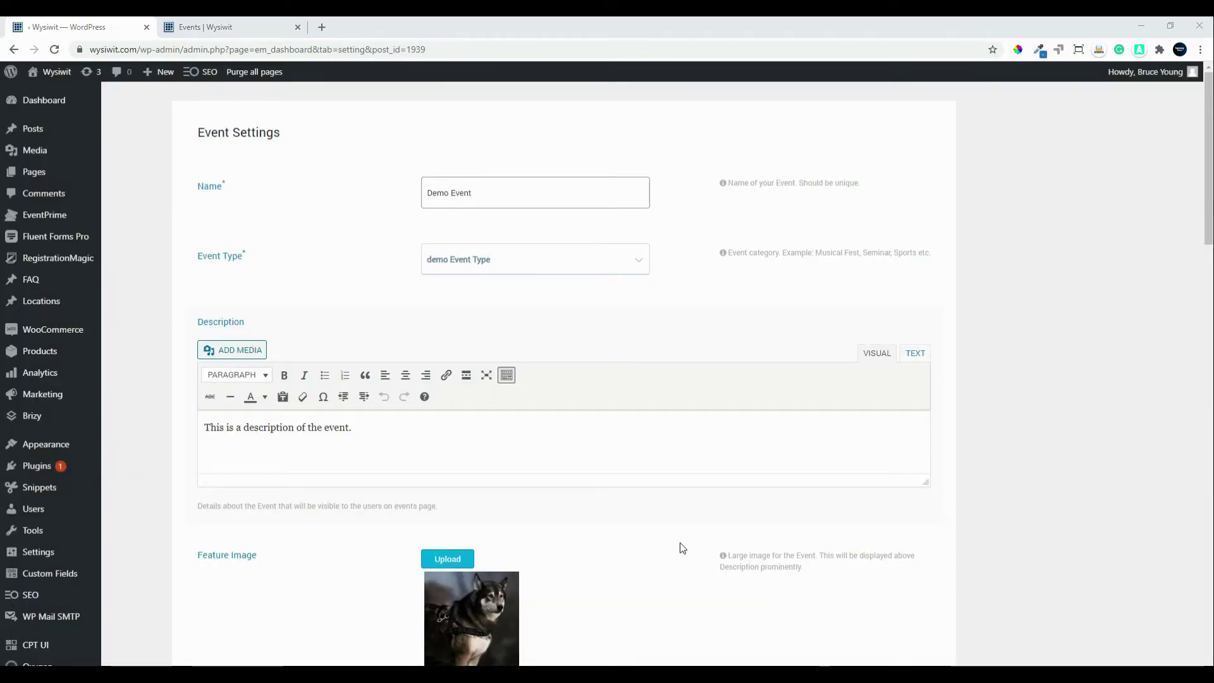
pyautogui.scroll(-5, 681, 549)
pyautogui.scroll(-1, 681, 549)
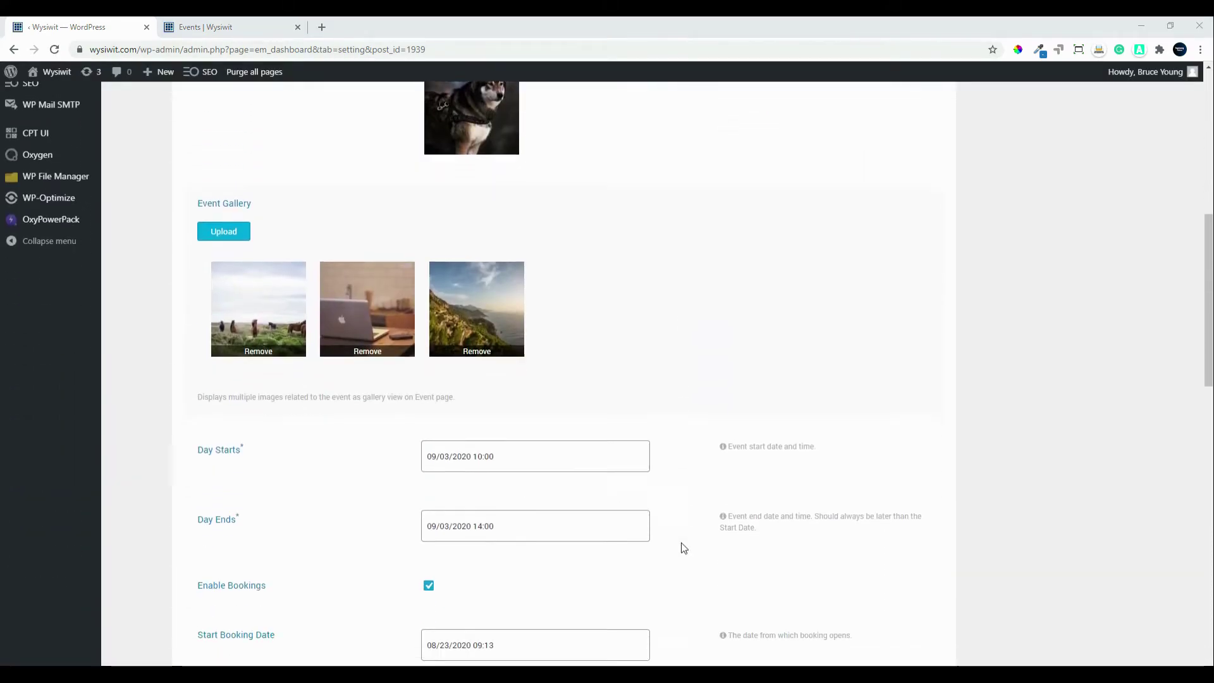
pyautogui.scroll(-4, 681, 548)
pyautogui.scroll(-1, 681, 548)
pyautogui.scroll(-1, 681, 549)
pyautogui.scroll(-1, 681, 549)
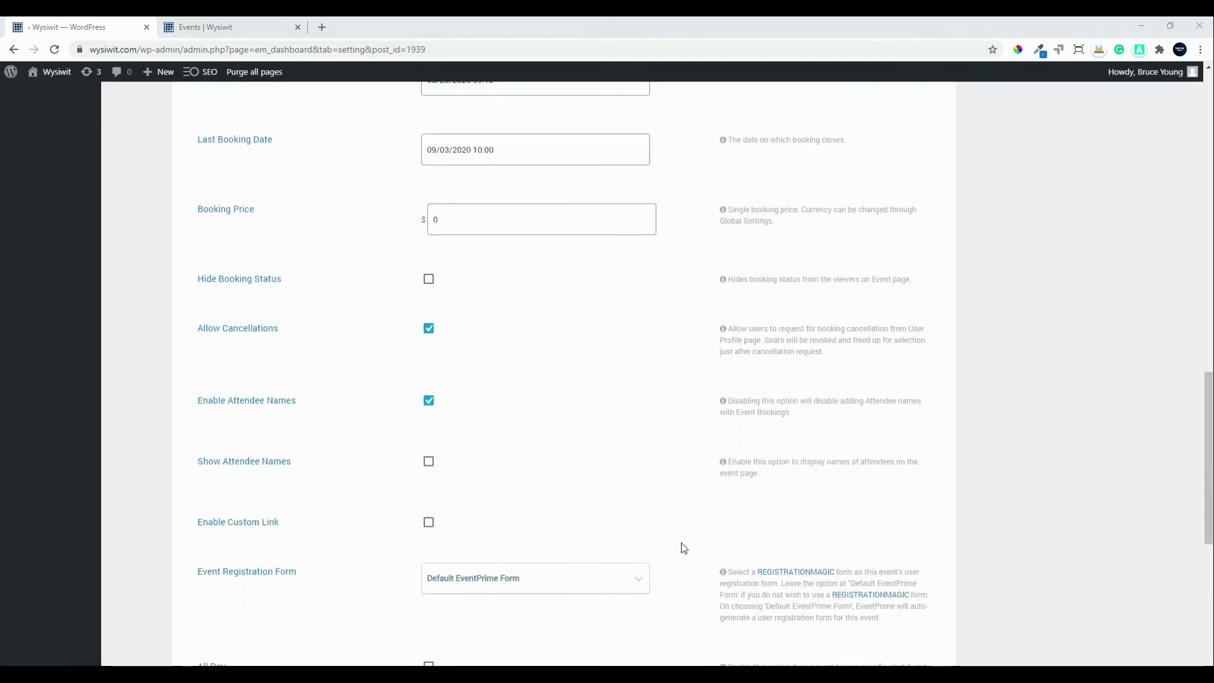
# - Enable Show Attendee Names for Demo Event and save the event settings
pyautogui.click(429, 464)
pyautogui.scroll(-5, 352, 563)
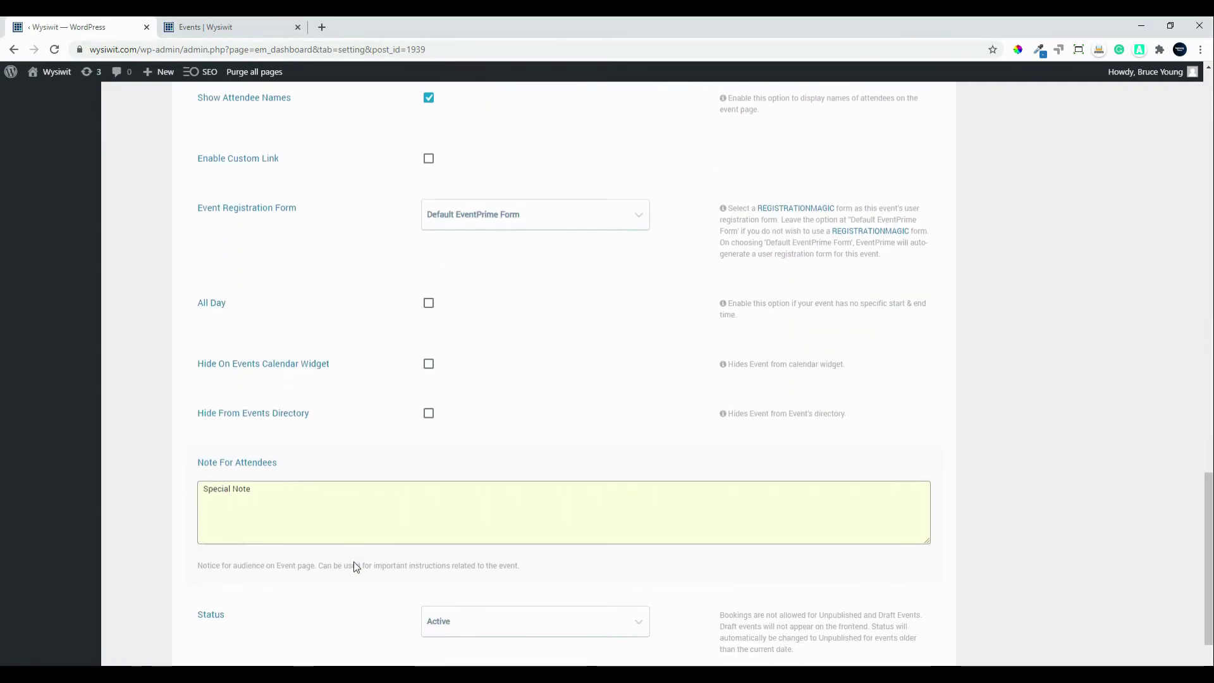
pyautogui.scroll(-1, 347, 569)
pyautogui.scroll(1, 287, 651)
pyautogui.scroll(-1, 299, 634)
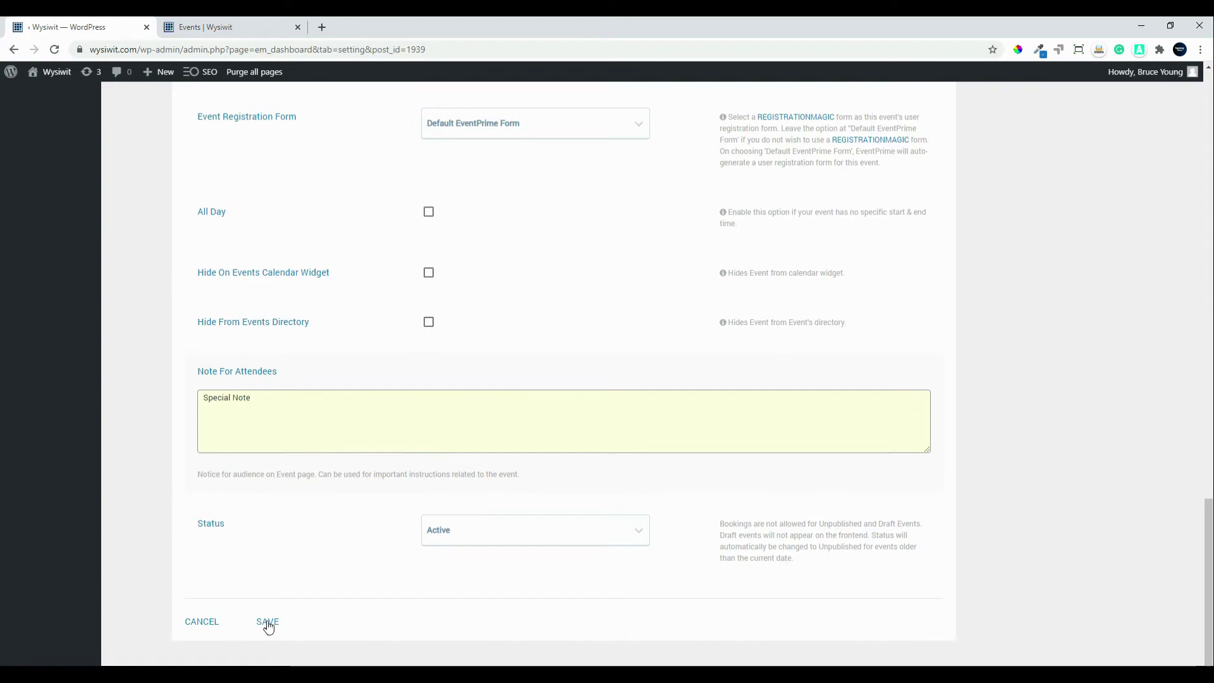
pyautogui.click(267, 623)
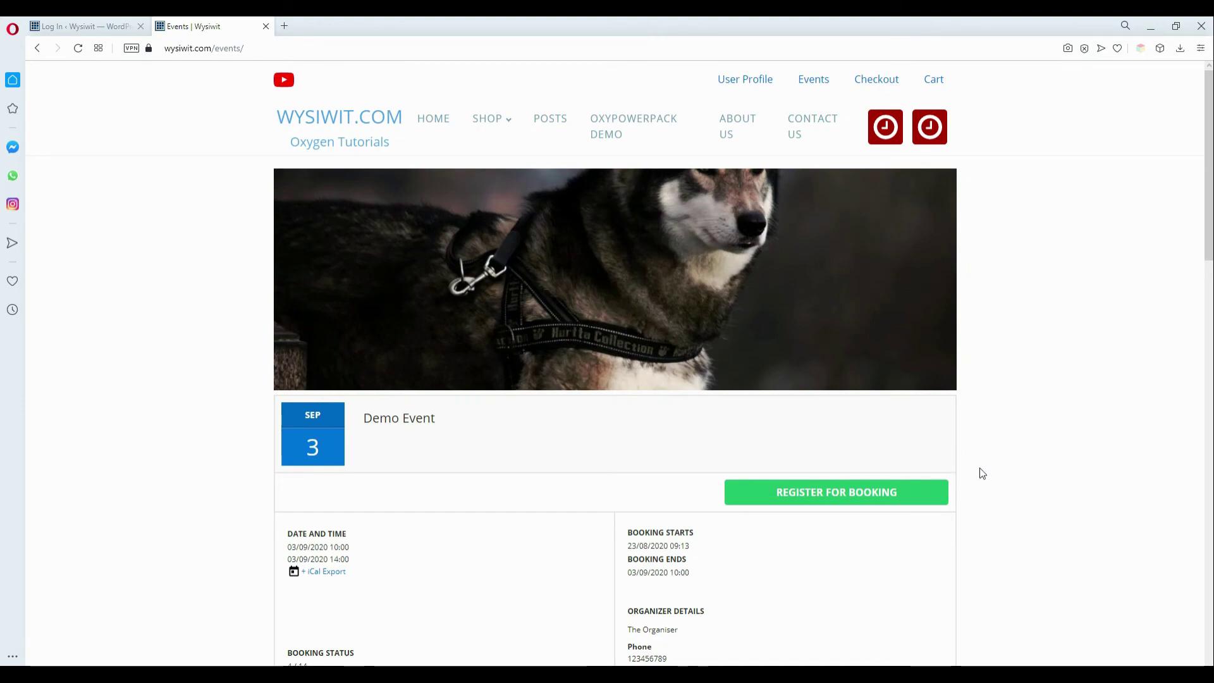
pyautogui.scroll(-6, 979, 472)
pyautogui.scroll(-2, 980, 473)
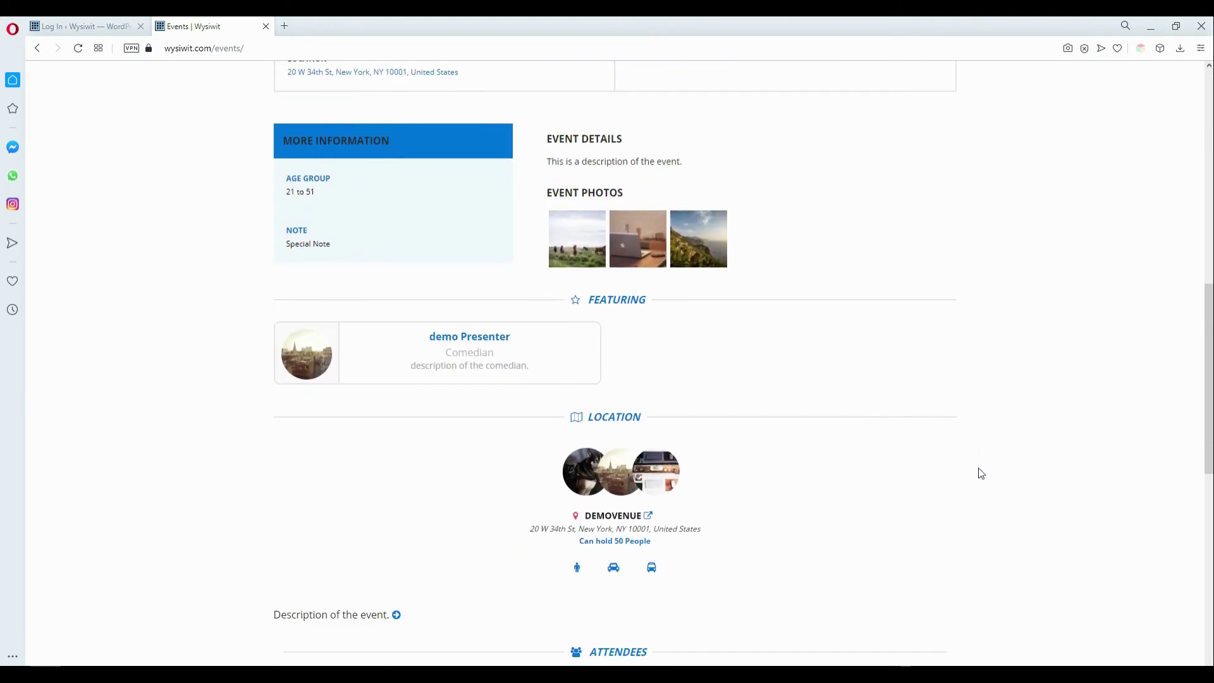
pyautogui.scroll(-1, 979, 473)
pyautogui.scroll(-1, 978, 472)
pyautogui.scroll(-1, 978, 475)
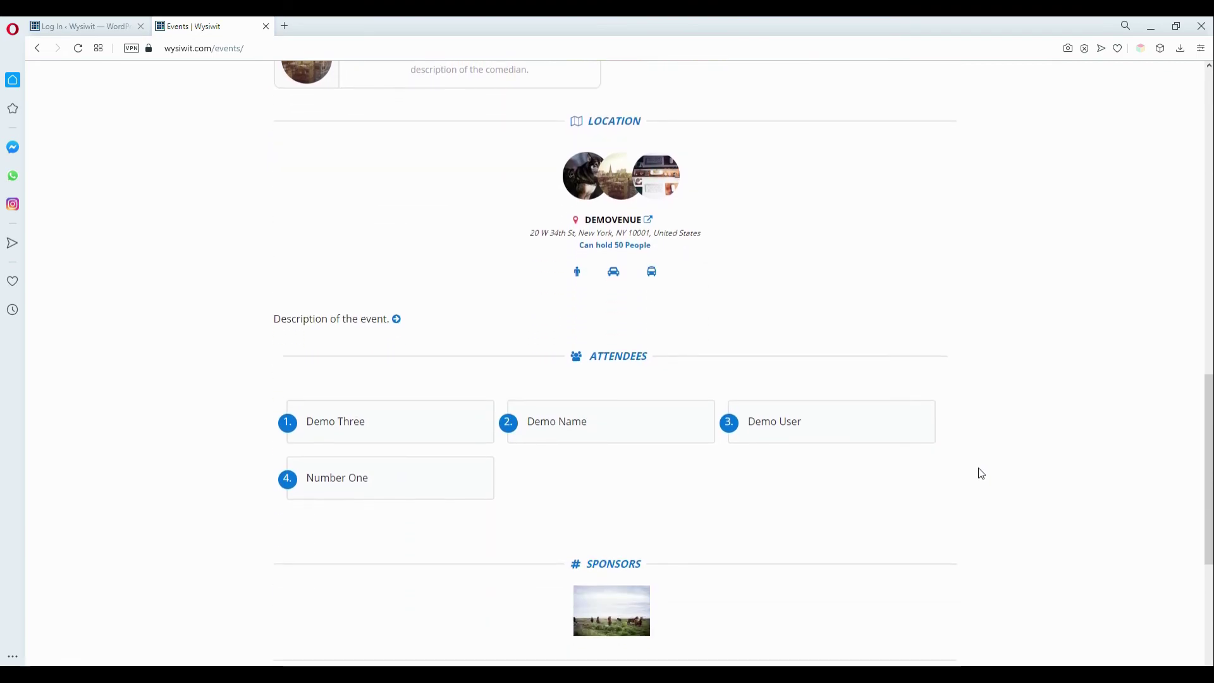
pyautogui.scroll(-2, 976, 476)
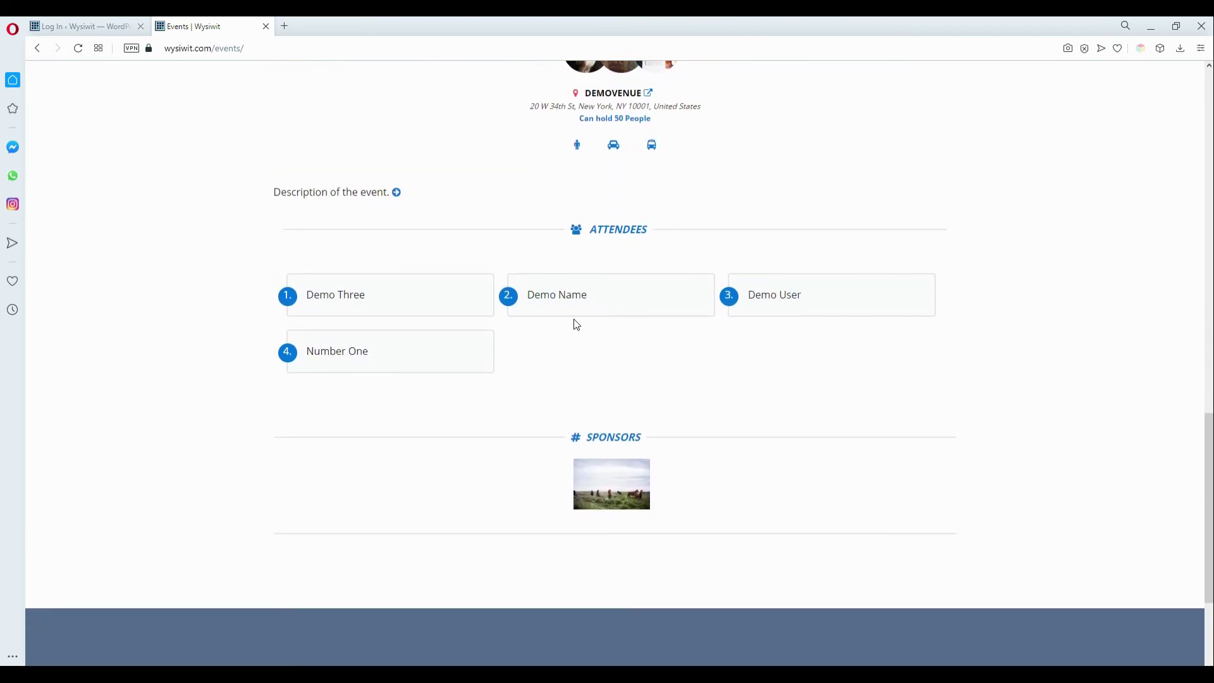